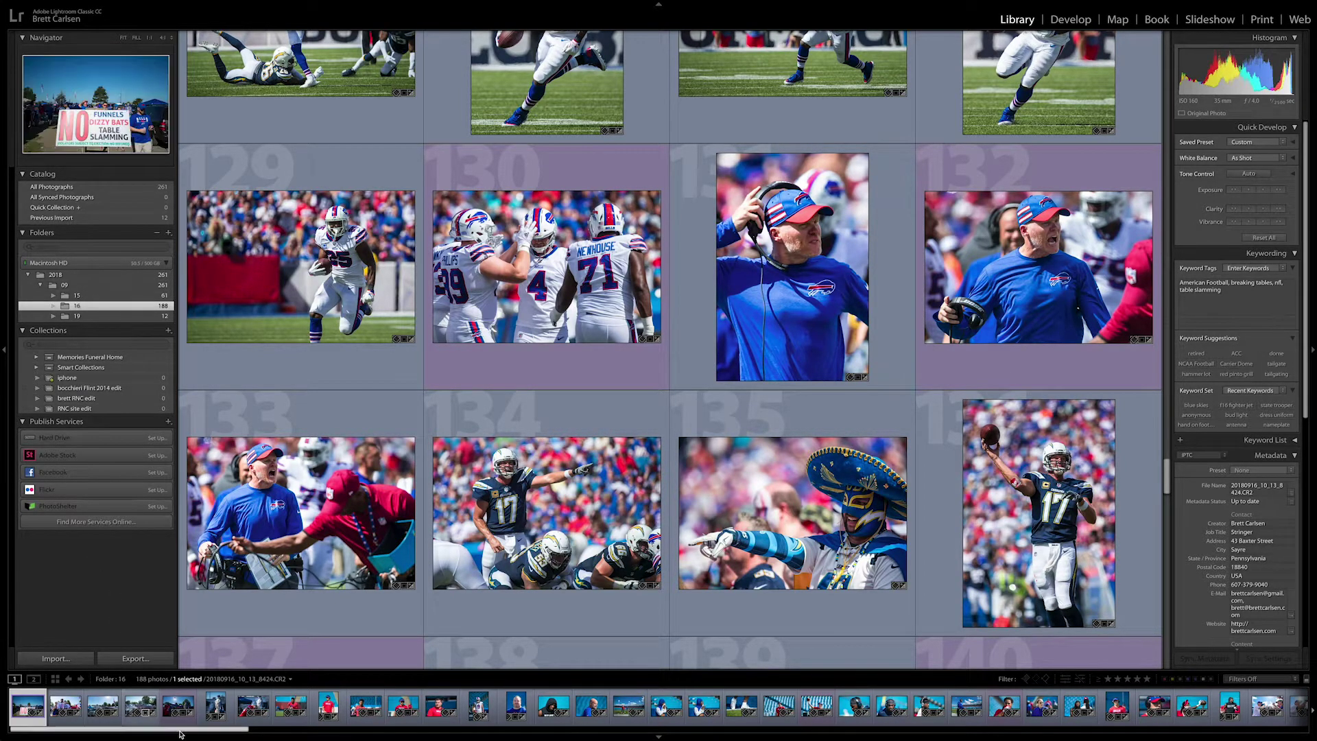
# Open the sideline coach photo in Loupe view and filter to green-labelled photos, showing 0 of 188.
pyautogui.click(369, 735)
pyautogui.moveTo(369, 735); pyautogui.dragTo(427, 735)
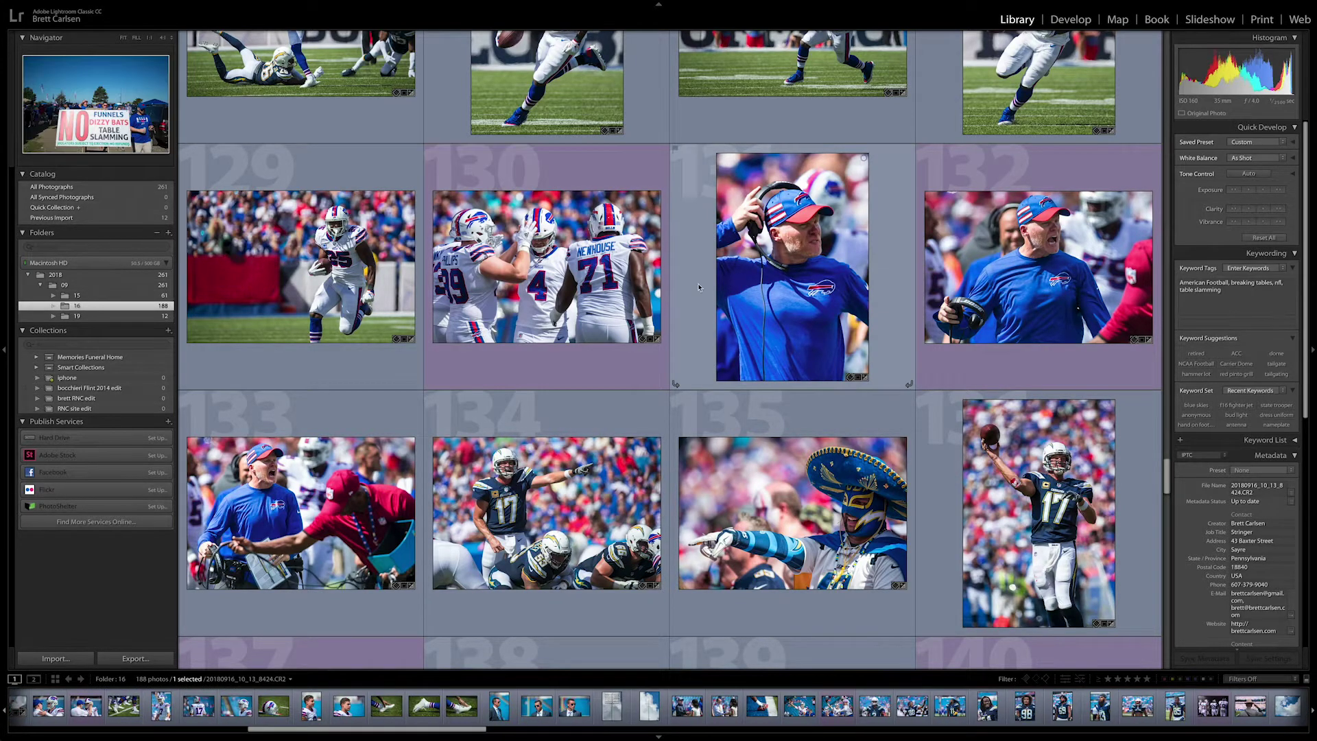
pyautogui.doubleClick(780, 261)
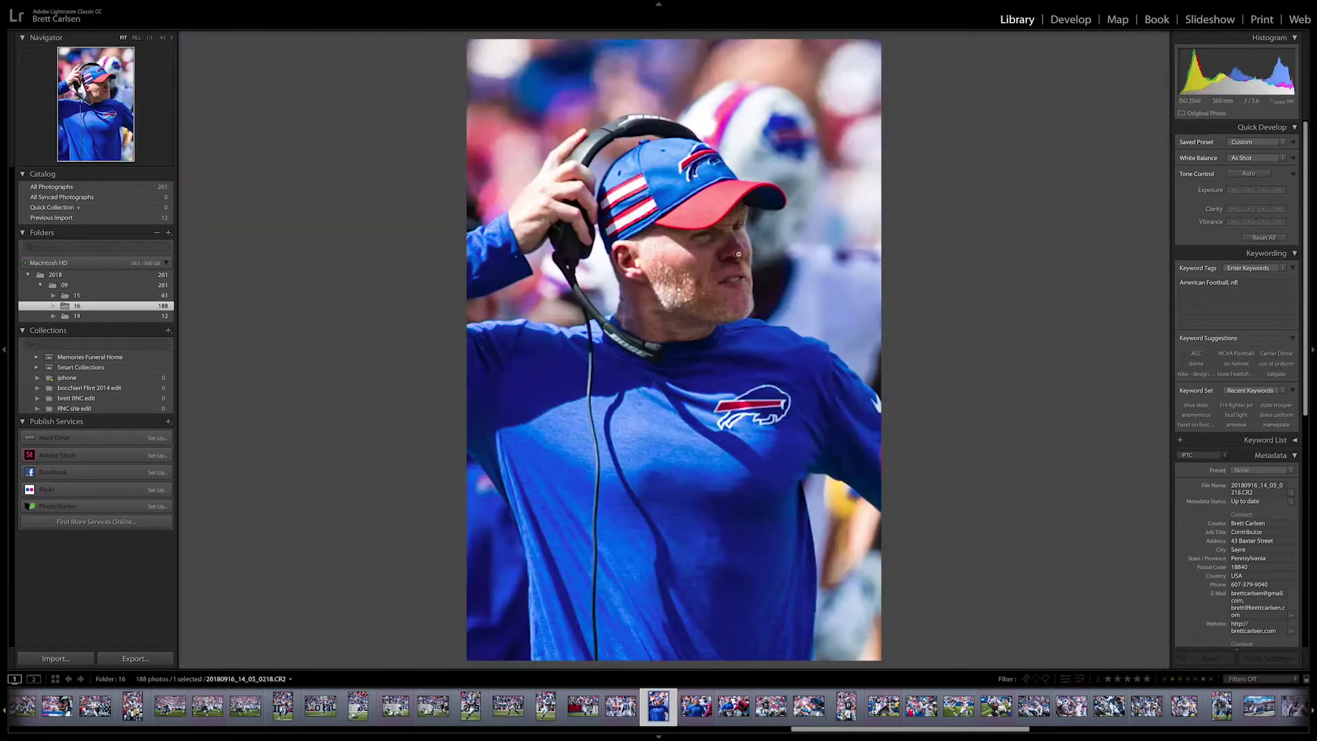
pyautogui.moveTo(720, 727)
pyautogui.mouseDown()
pyautogui.moveTo(633, 736)
pyautogui.moveTo(729, 732)
pyautogui.mouseUp()
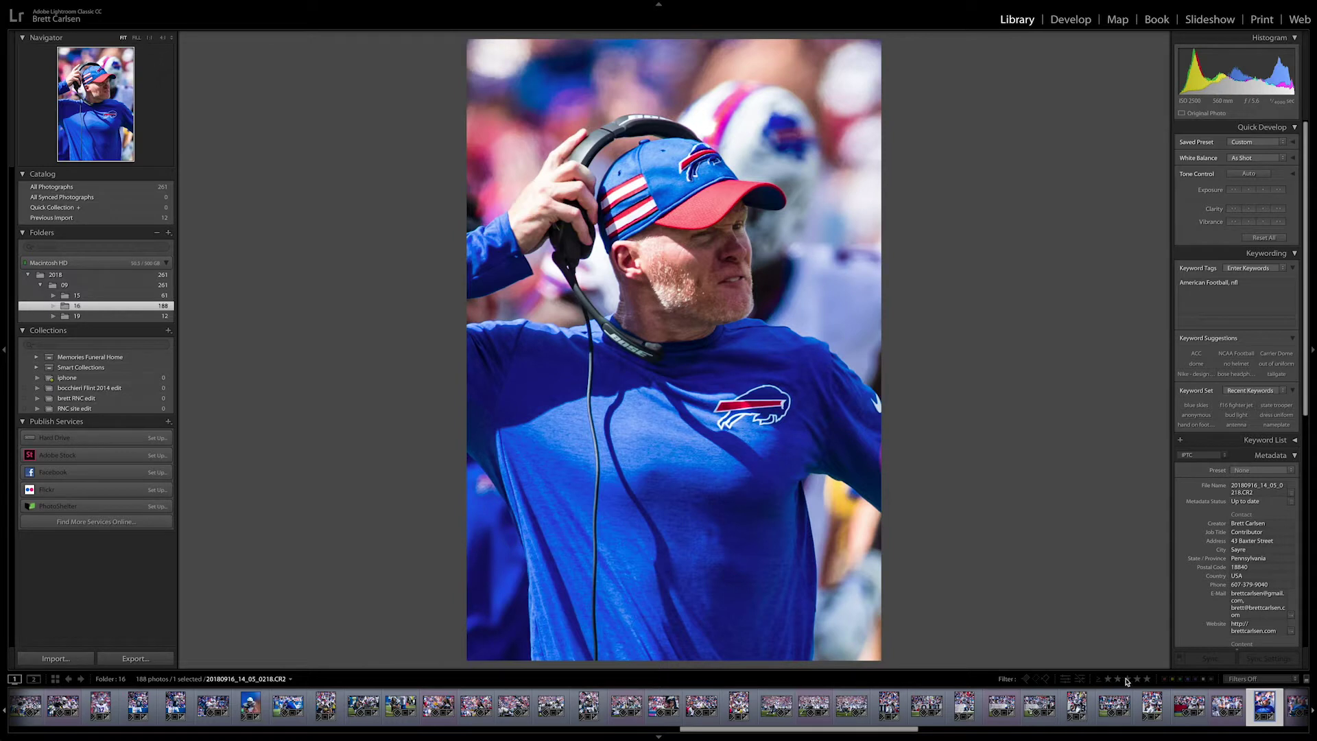
pyautogui.click(1179, 679)
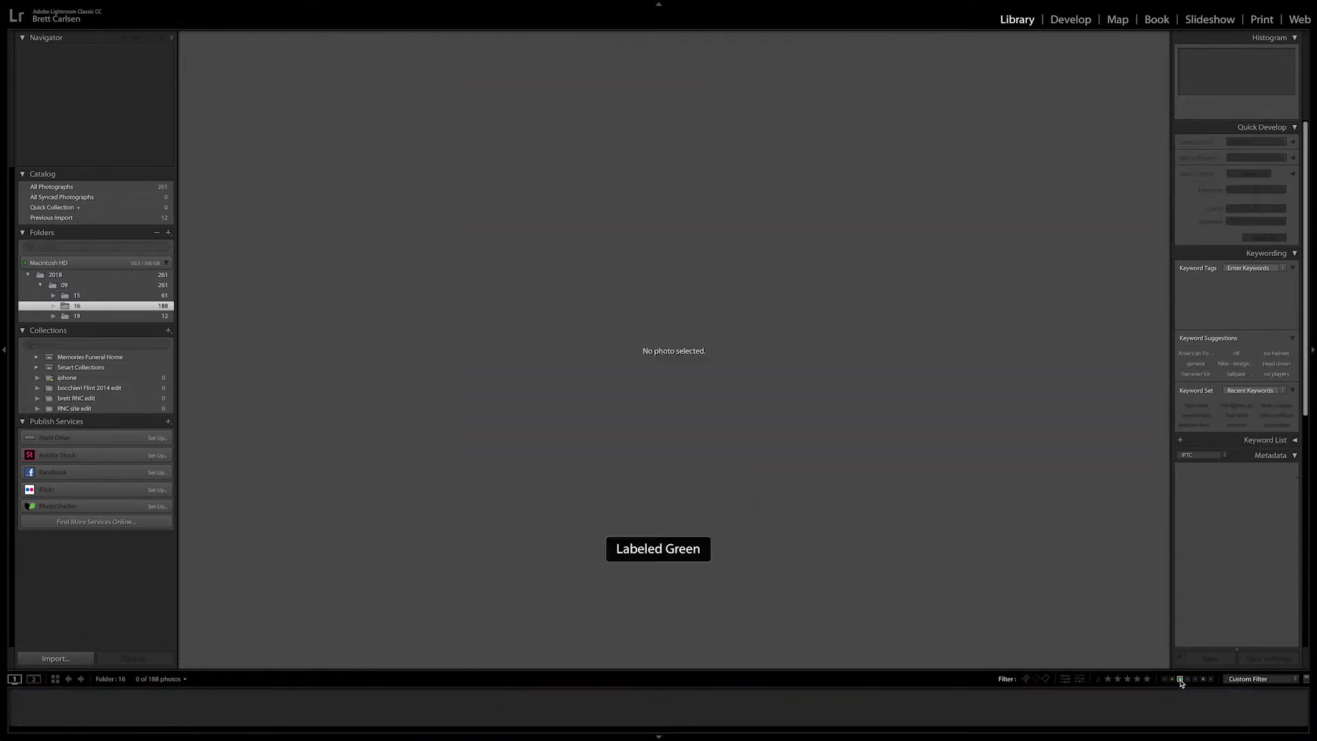
# Turn off the green label filter and try the blue one, restoring all 188 photos.
pyautogui.click(1179, 680)
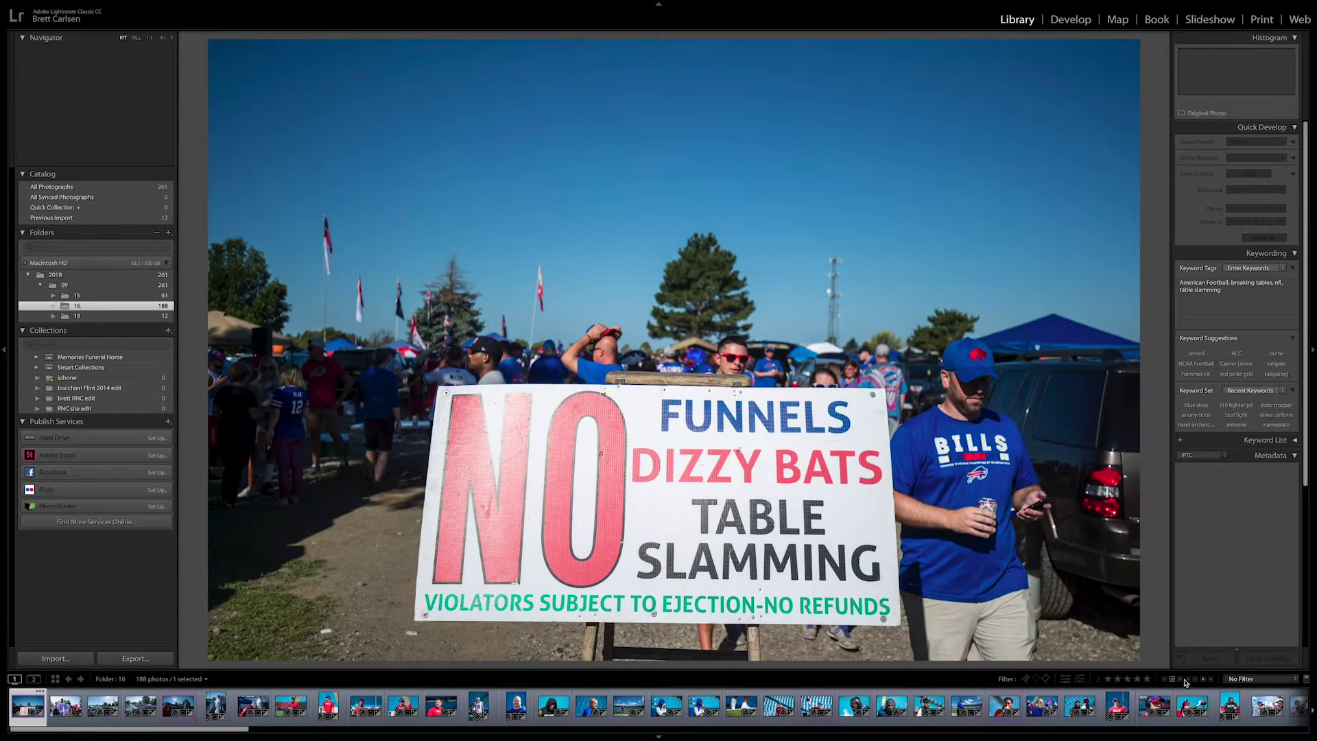
pyautogui.click(1187, 680)
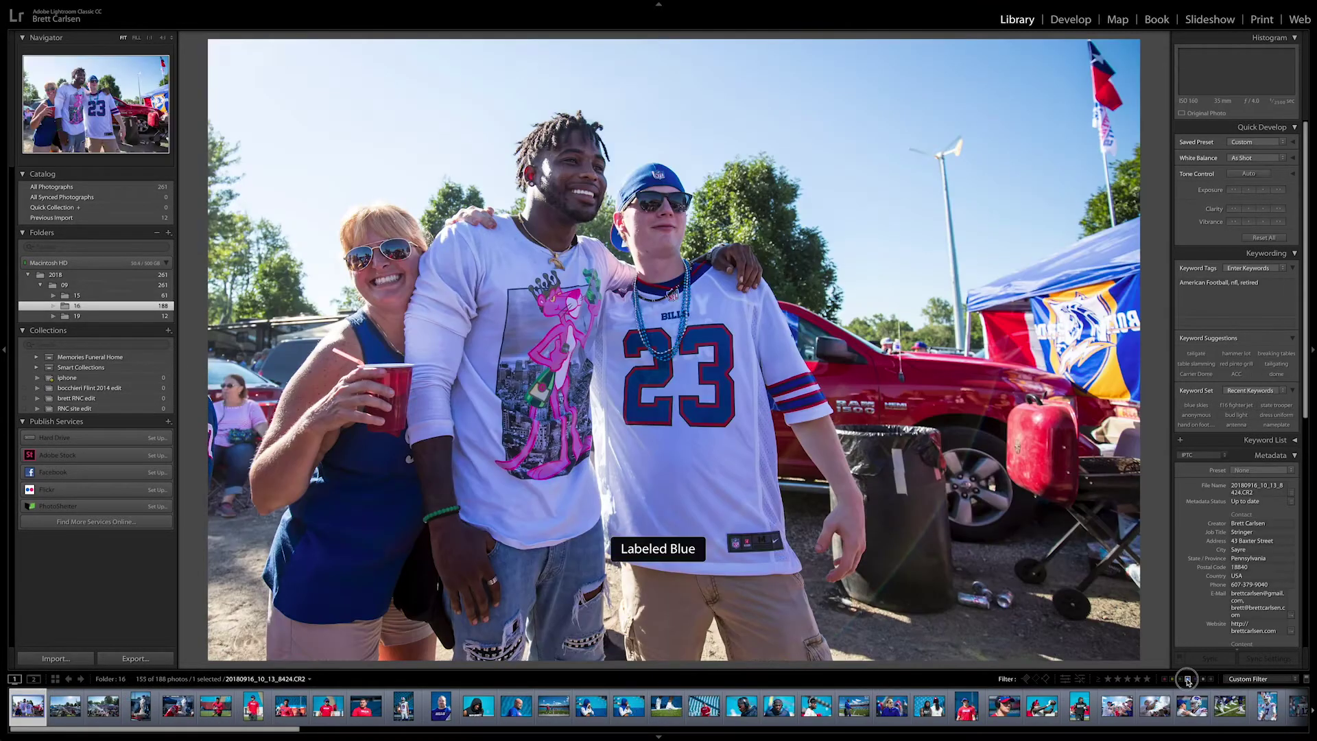
pyautogui.click(1188, 680)
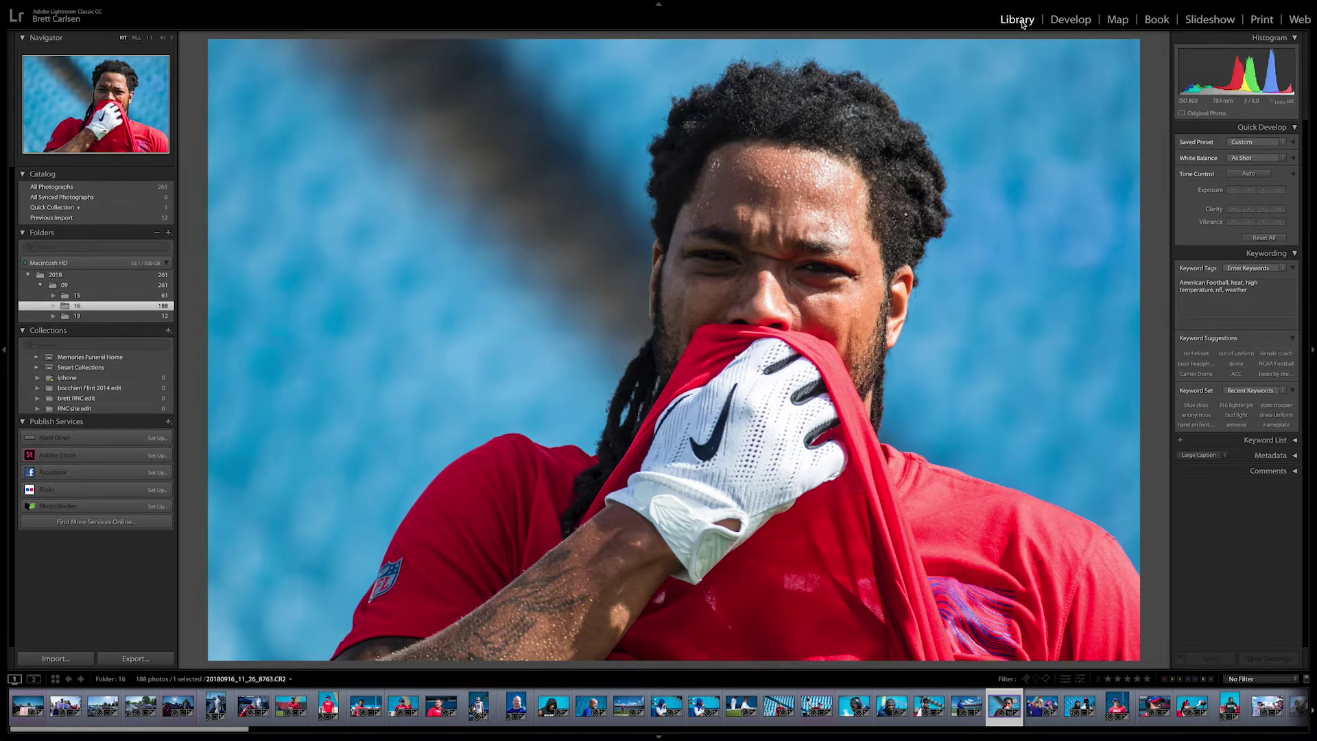
# Open the portrait in Develop and try brightening Blue luminance, undoing back to -8.
pyautogui.click(1076, 23)
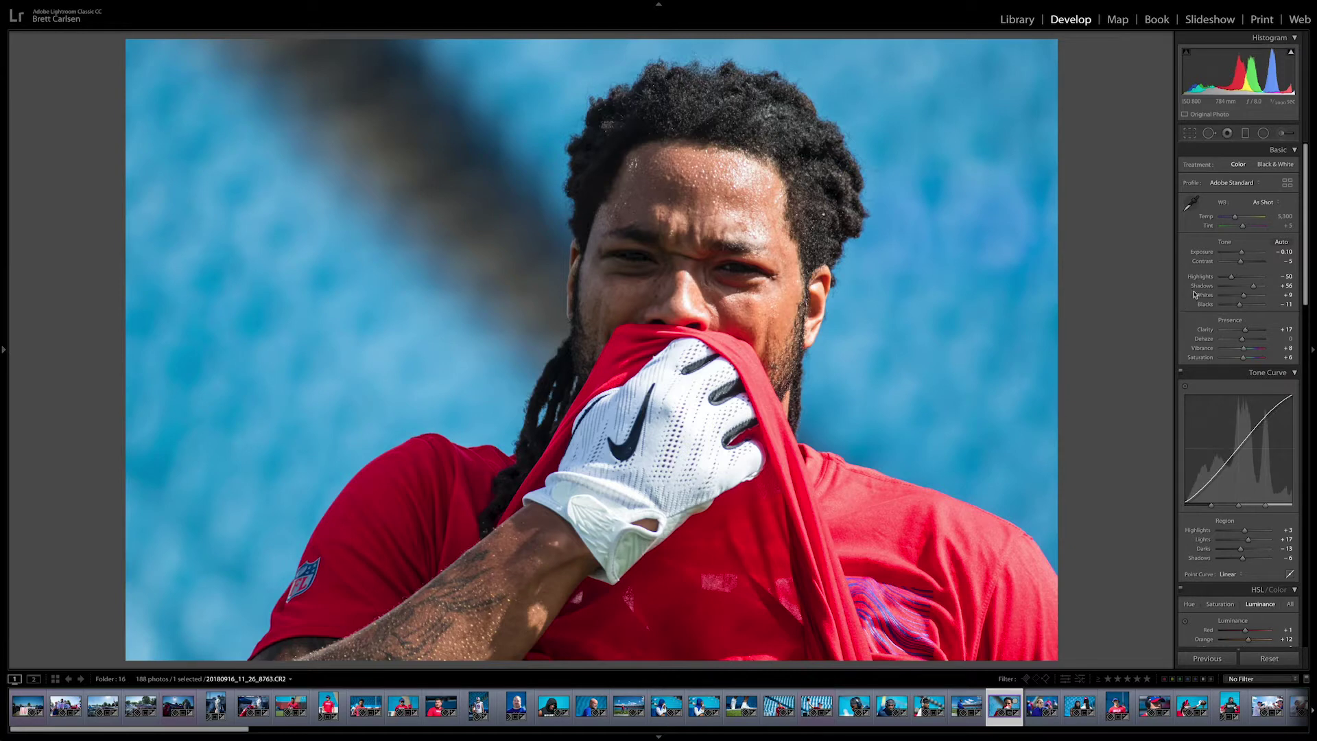
pyautogui.moveTo(1307, 219)
pyautogui.mouseDown()
pyautogui.moveTo(1299, 549)
pyautogui.moveTo(1301, 226)
pyautogui.mouseUp()
pyautogui.moveTo(1307, 177); pyautogui.dragTo(1305, 281)
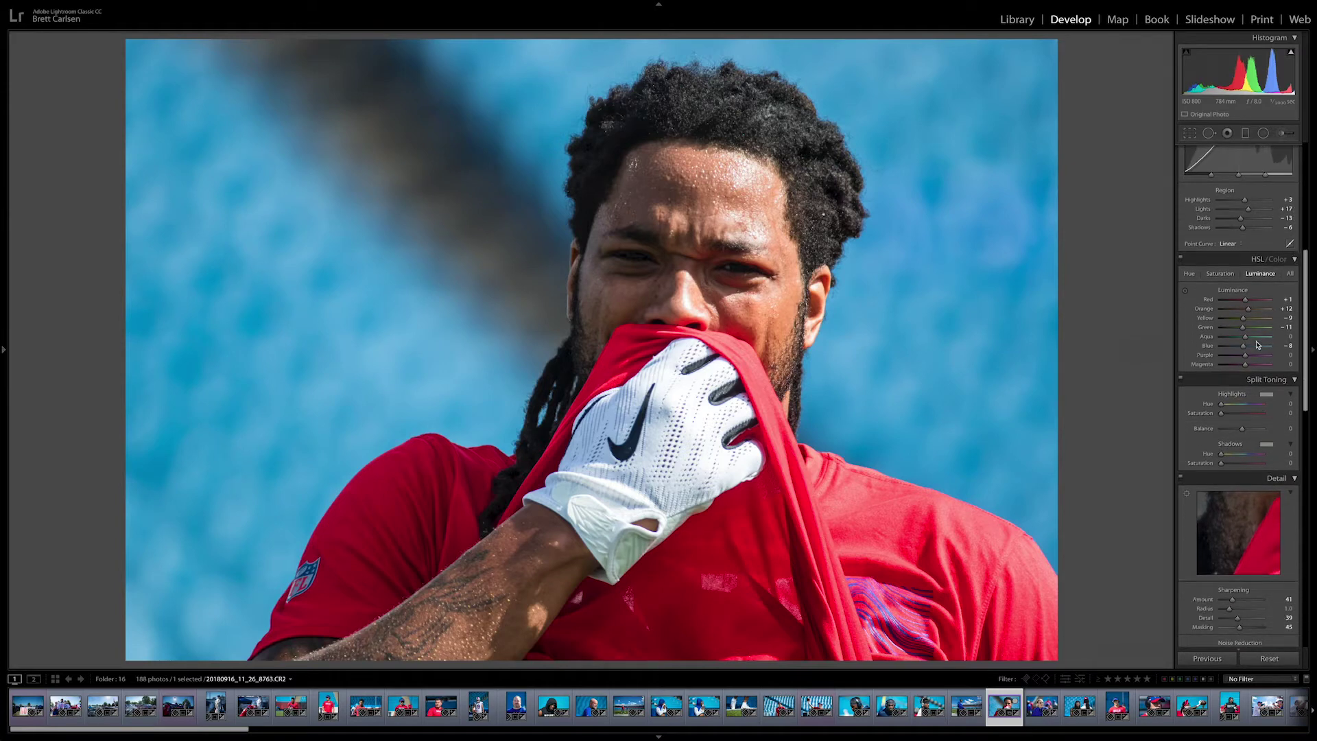
pyautogui.moveTo(1247, 350); pyautogui.dragTo(1238, 351)
pyautogui.hotkey('ctrl', 'z')
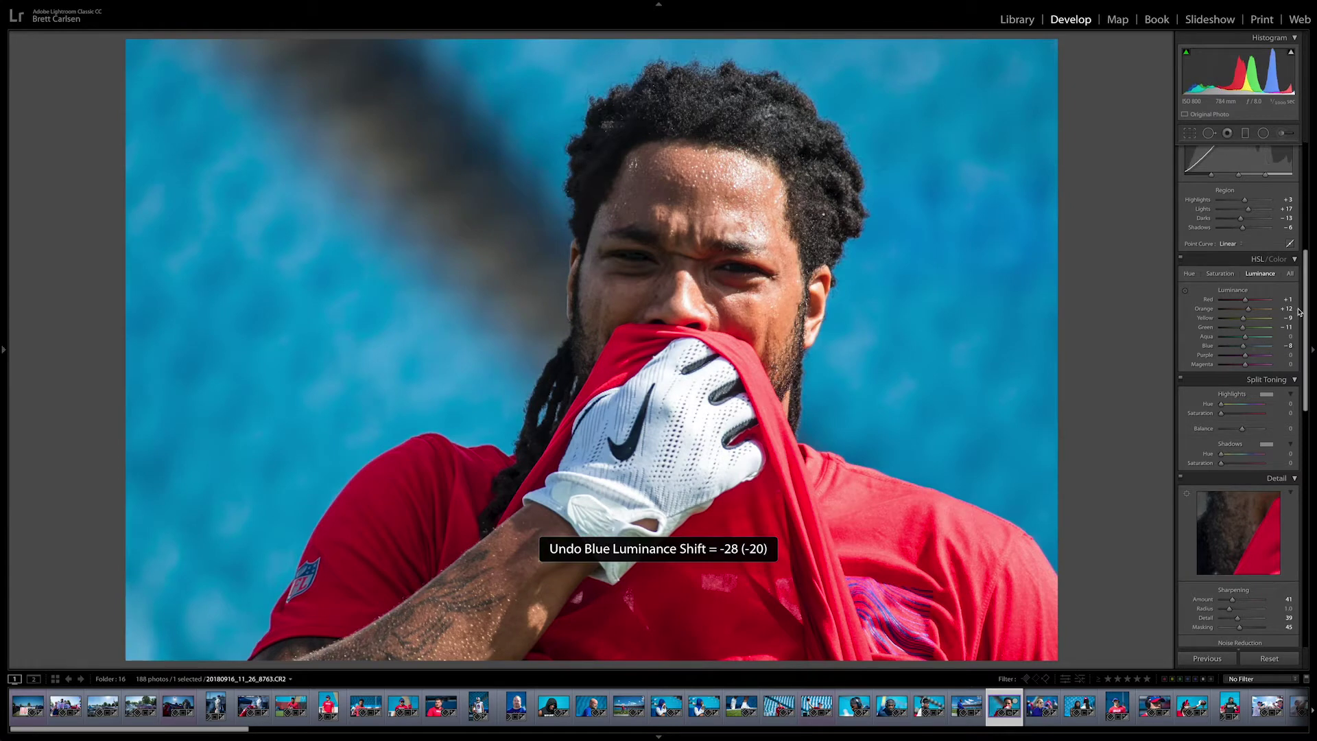
# Scroll through the Develop panels from HSL/Color back up to Basic.
pyautogui.moveTo(1306, 298); pyautogui.dragTo(1306, 340)
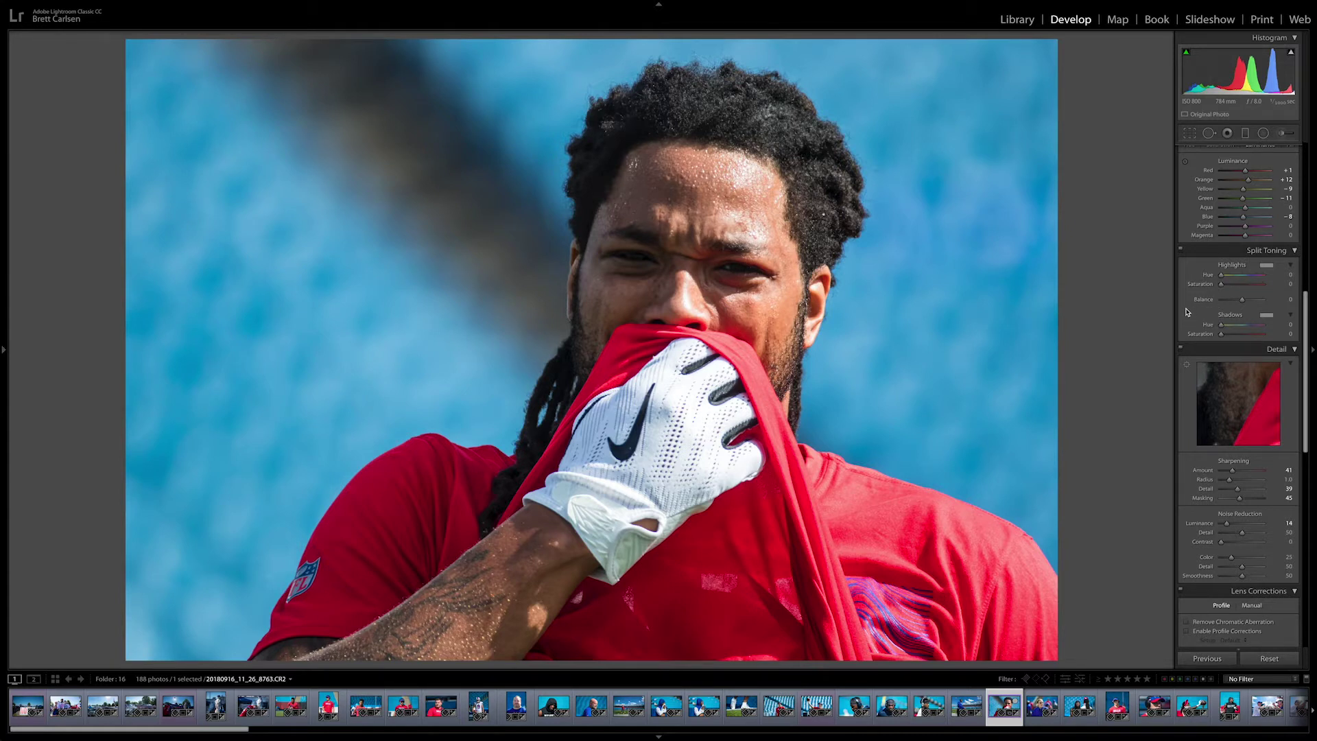
pyautogui.scroll(-5, 1186, 312)
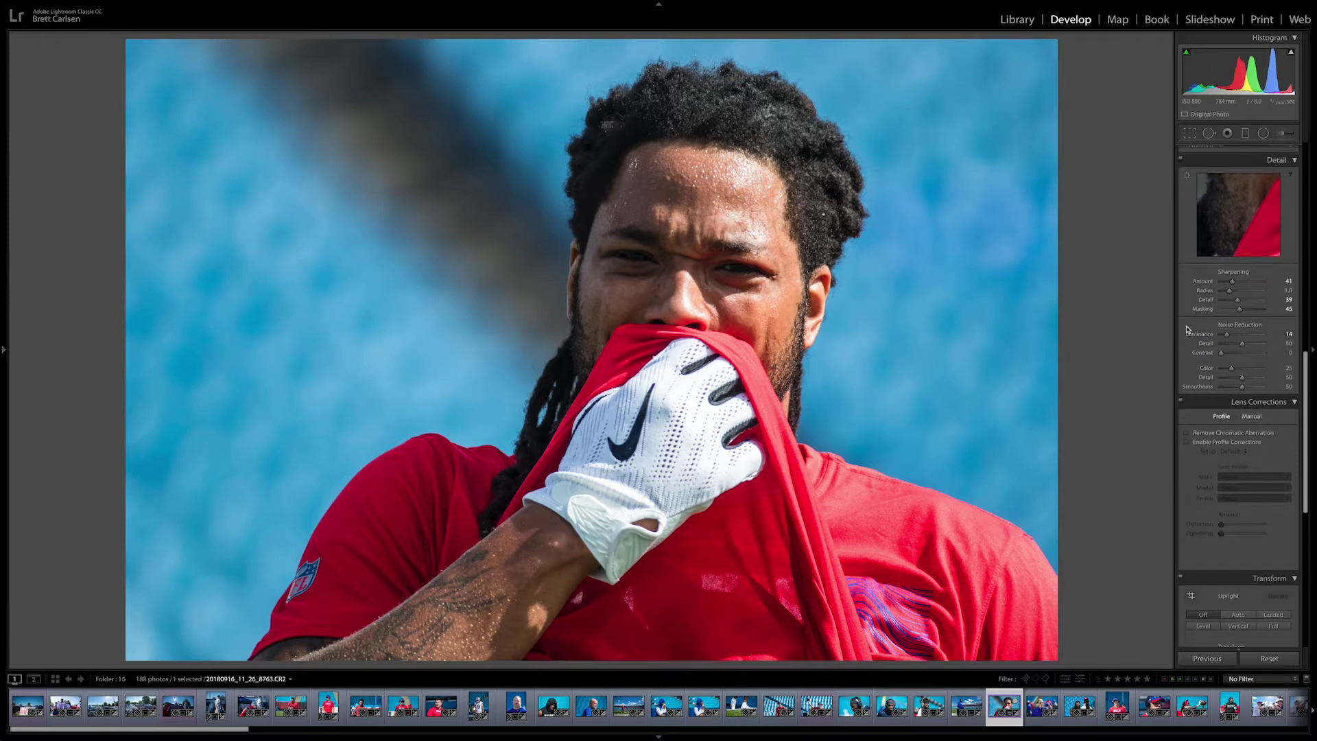
pyautogui.scroll(-2, 1187, 330)
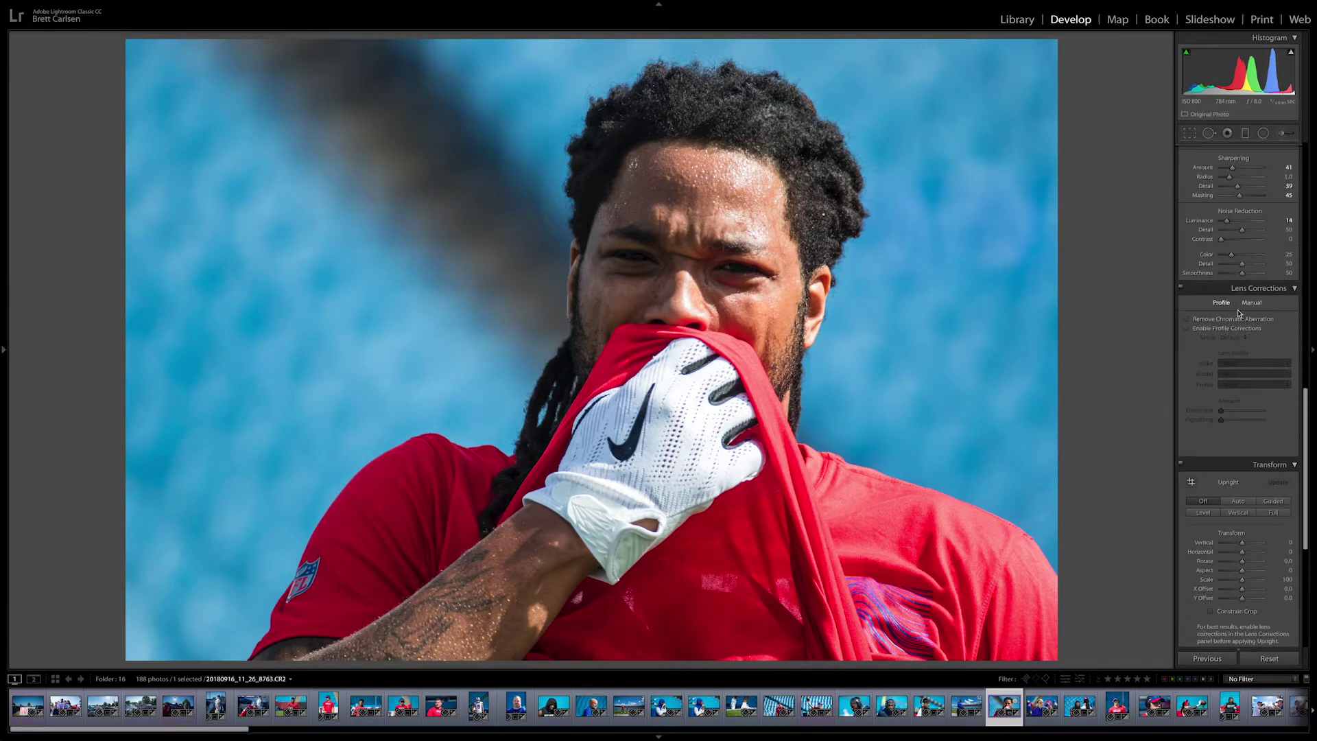
pyautogui.scroll(-4, 1194, 353)
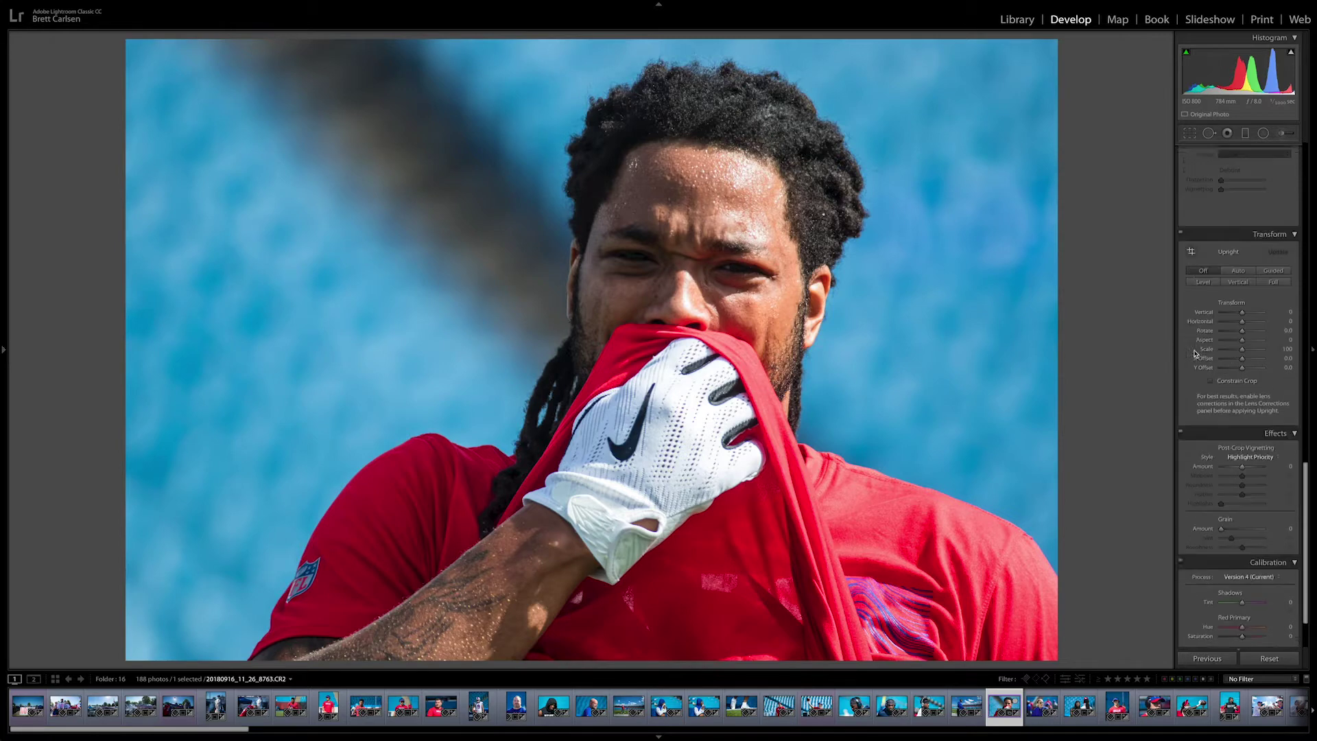
pyautogui.scroll(10, 1193, 426)
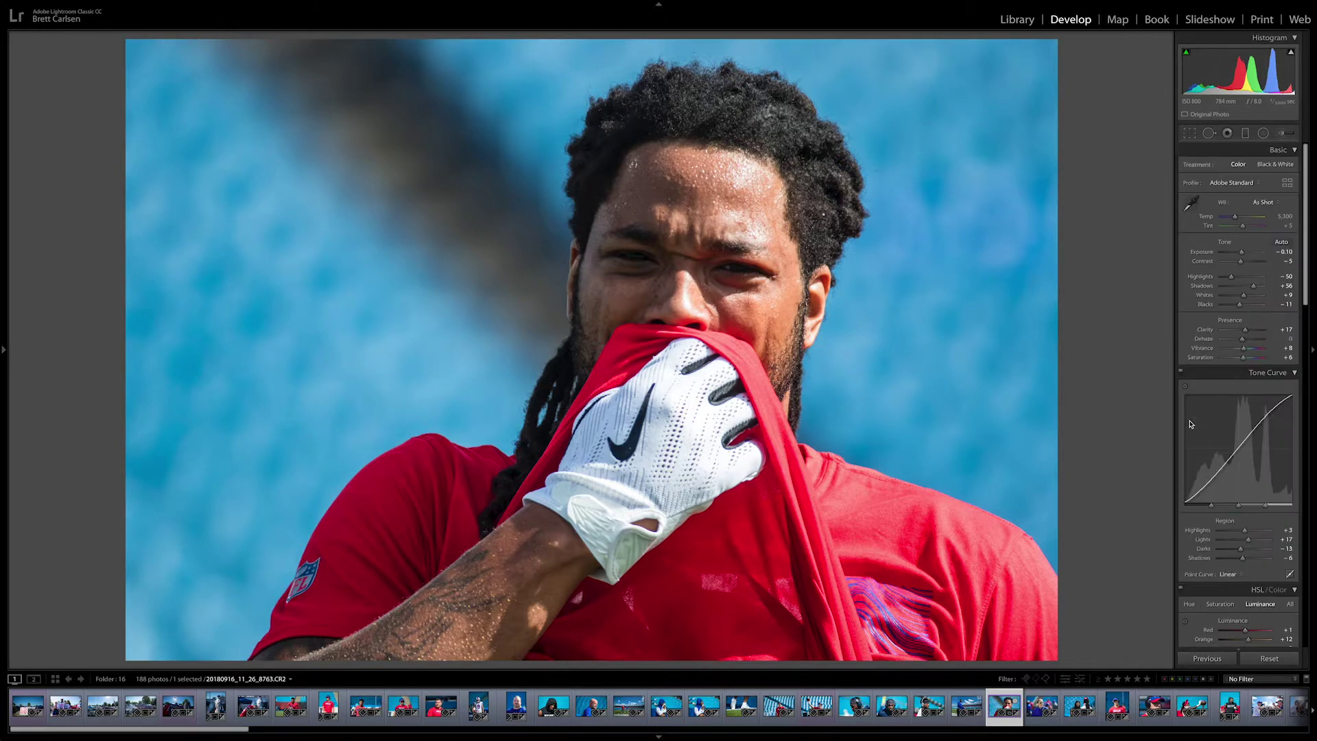
pyautogui.scroll(-5, 1196, 439)
pyautogui.scroll(6, 1201, 494)
# Undo a trial Adjustment Brush stroke and switch to Crop & Straighten with the golden-spiral overlay.
pyautogui.click(1284, 135)
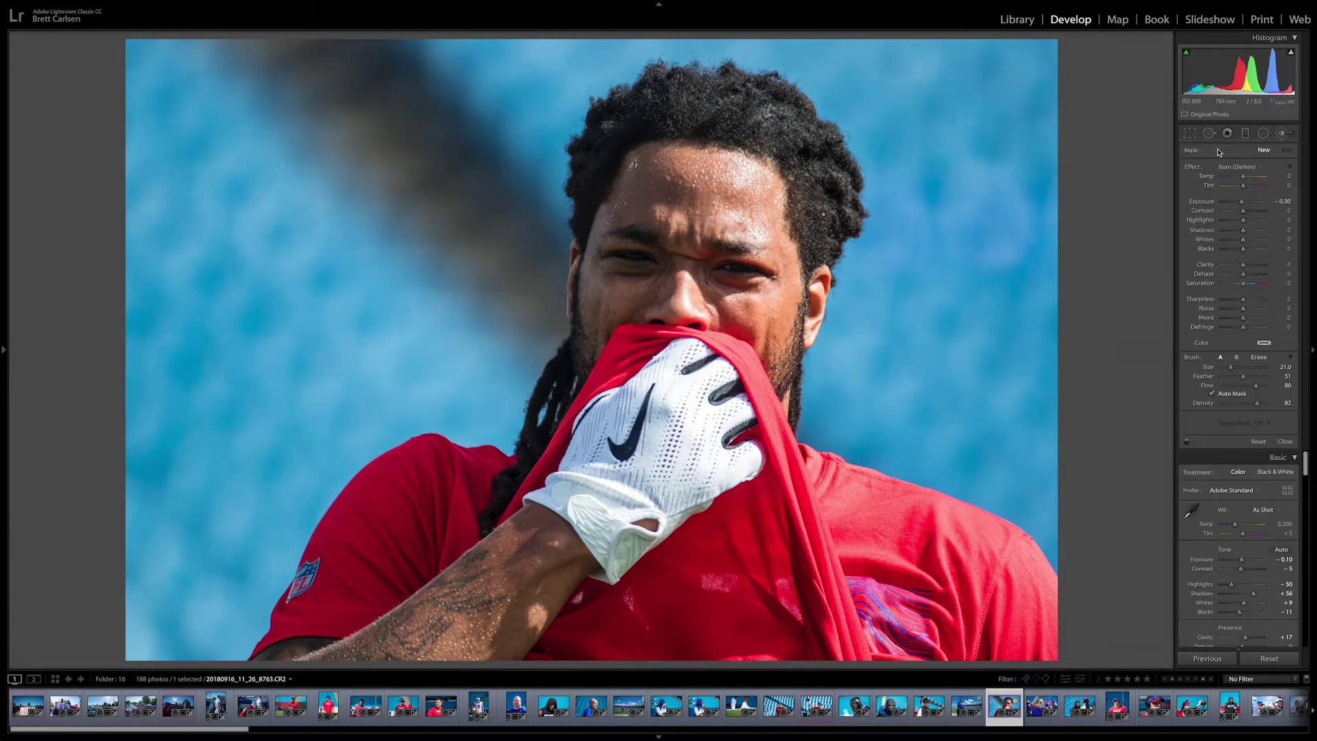
pyautogui.scroll(1, 747, 167)
pyautogui.hotkey('ctrl', 'z')
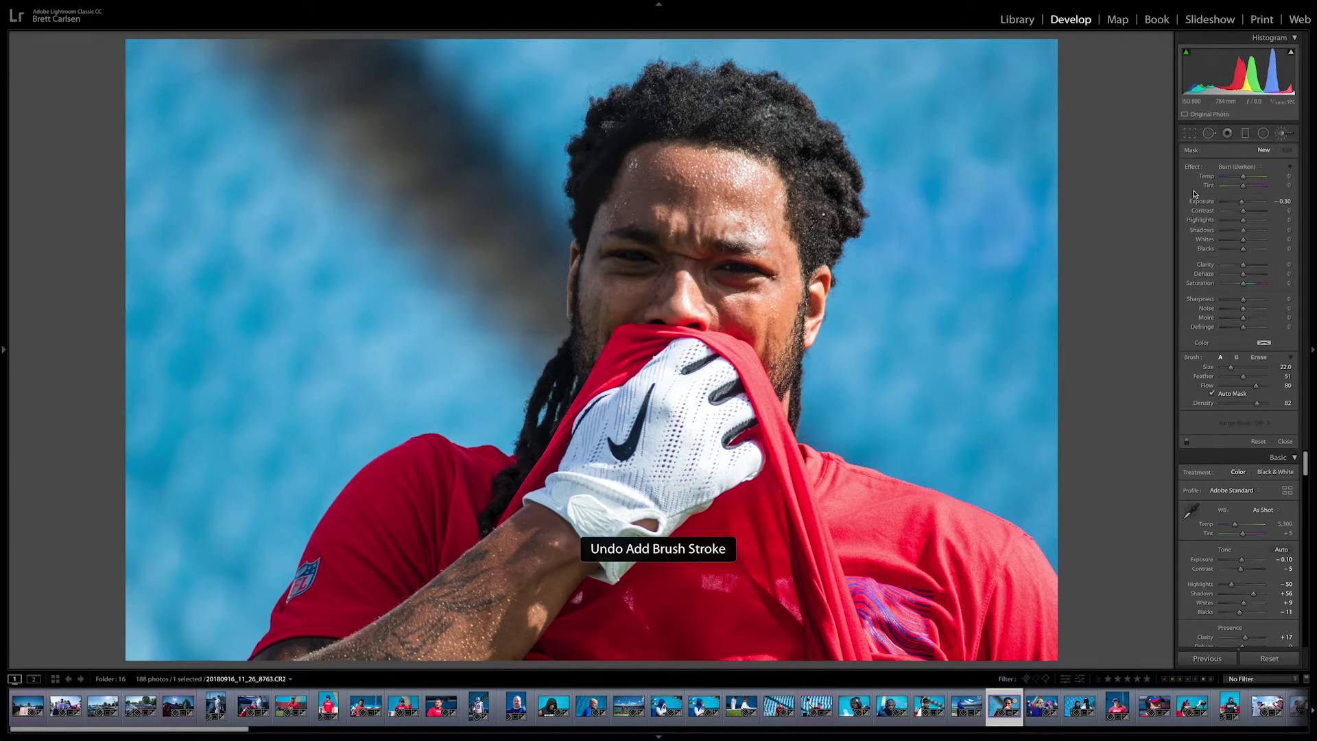
pyautogui.click(1189, 137)
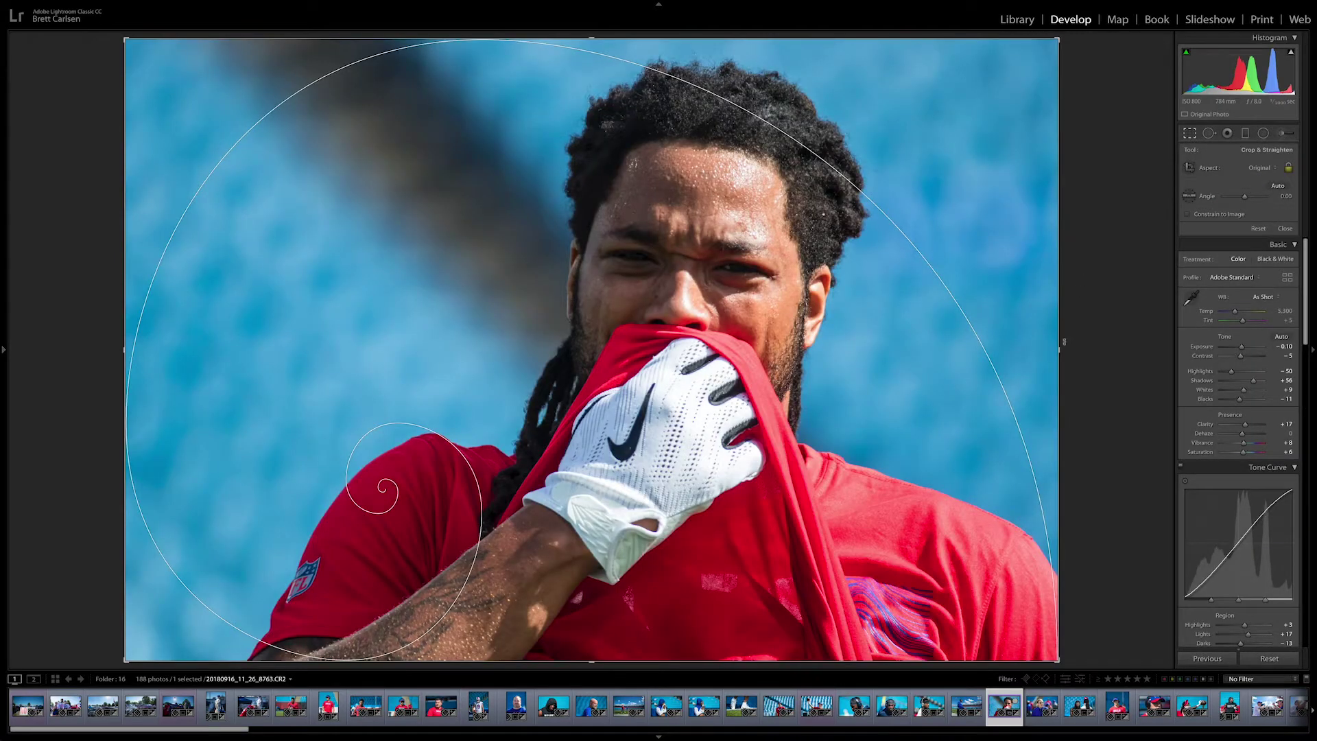
pyautogui.moveTo(1059, 349); pyautogui.dragTo(1129, 356)
pyautogui.press('alt')
pyautogui.press('o')
pyautogui.press('o')
pyautogui.press('o')
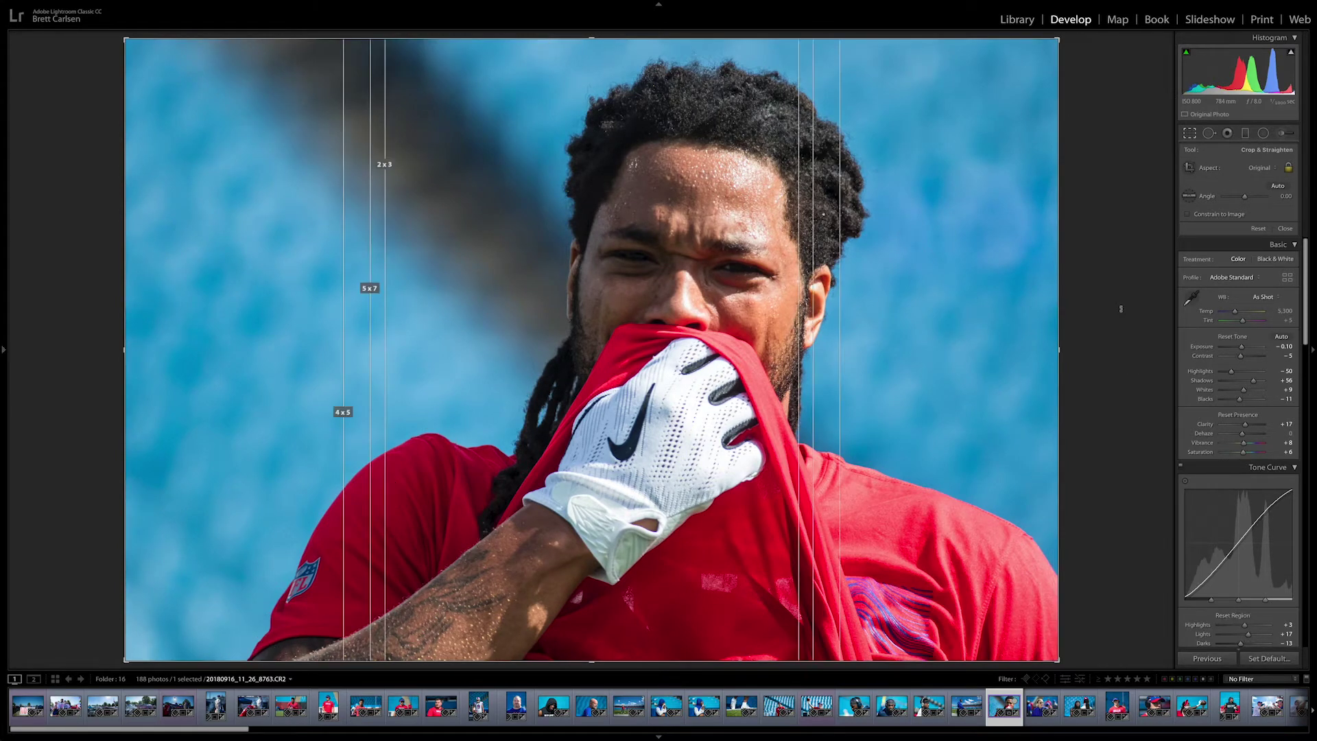
pyautogui.press('o')
pyautogui.press('o')
pyautogui.press('o')
pyautogui.press('o')
pyautogui.press('alt')
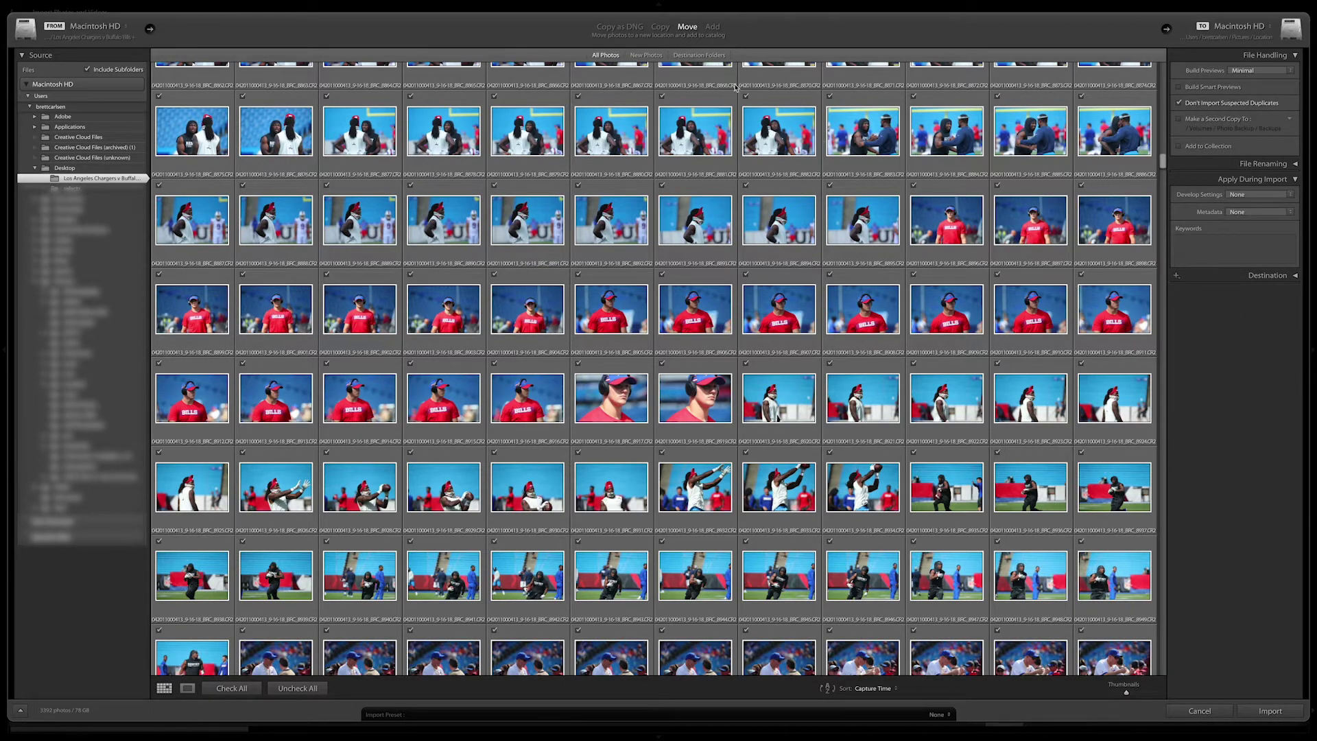
# Uncheck all Chargers v Buffalo photos in the Import dialog, then tick one thumbnail.
pyautogui.click(297, 688)
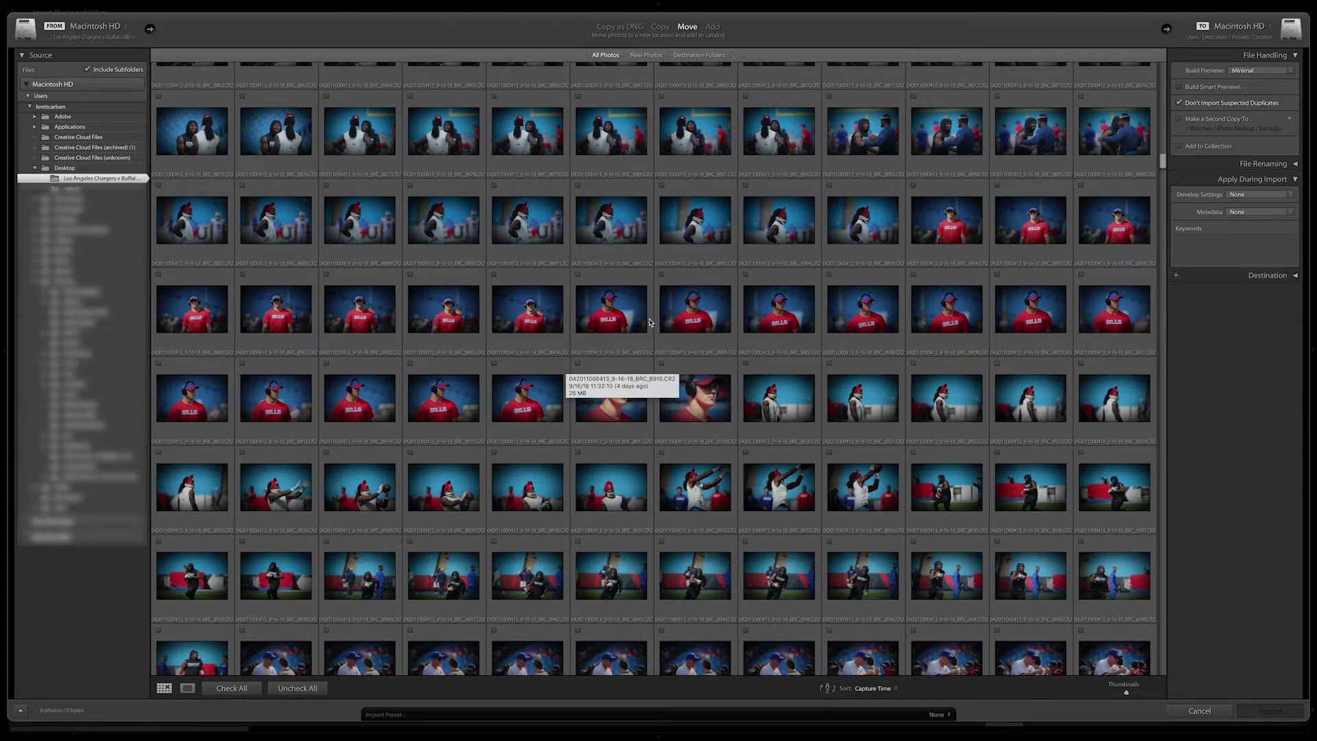
pyautogui.click(662, 275)
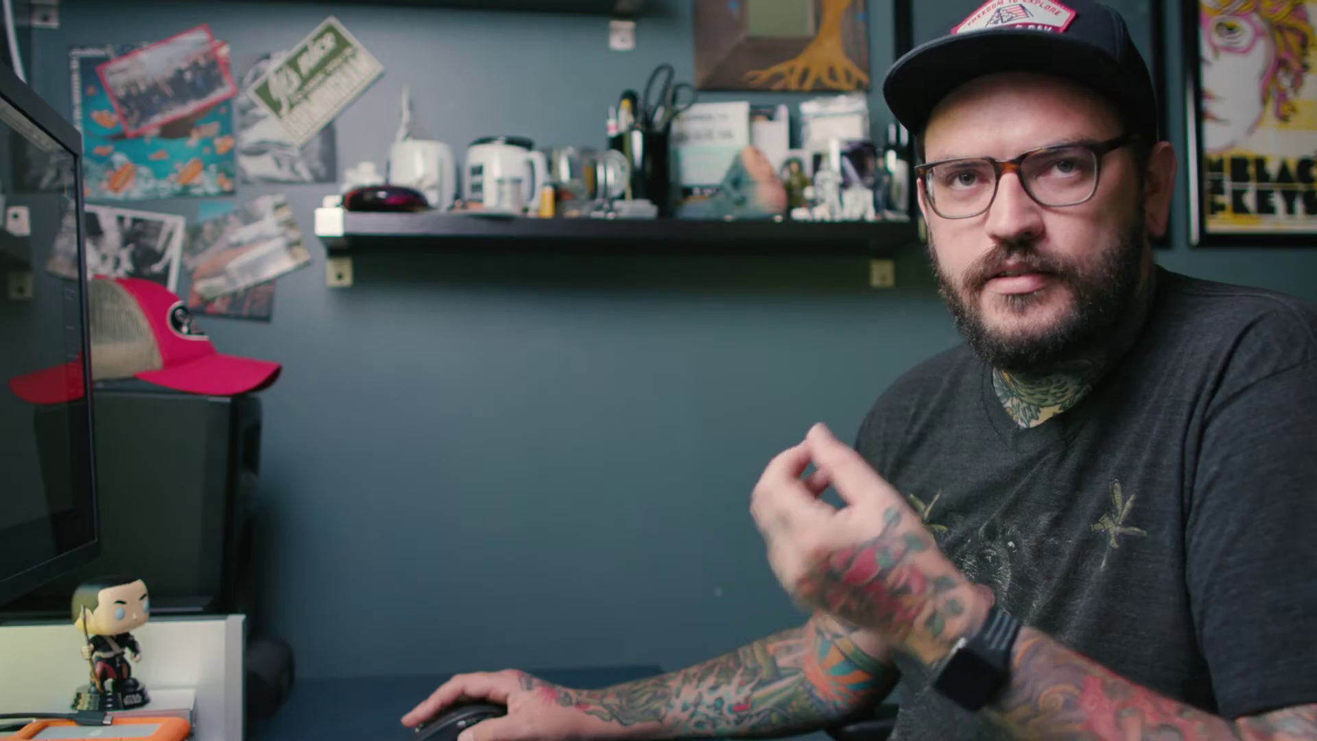